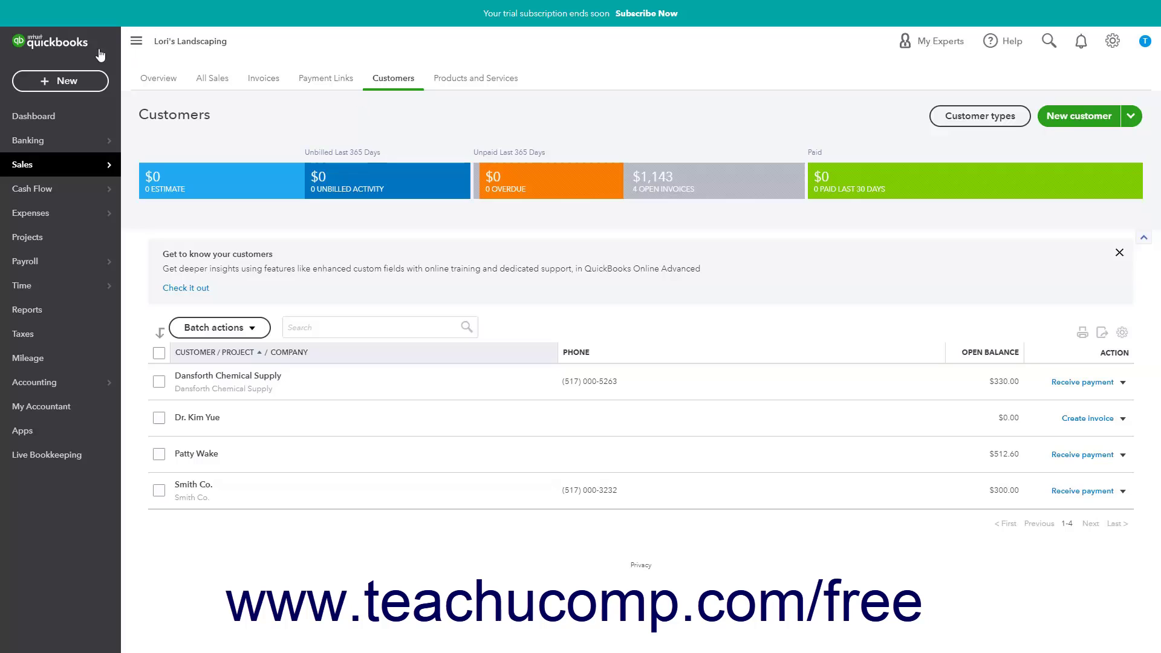
Start a Receive Payment for the customer owing $512.60, listing invoices #1001 (240.00) and #1004 (272.60).
left_click(84, 83)
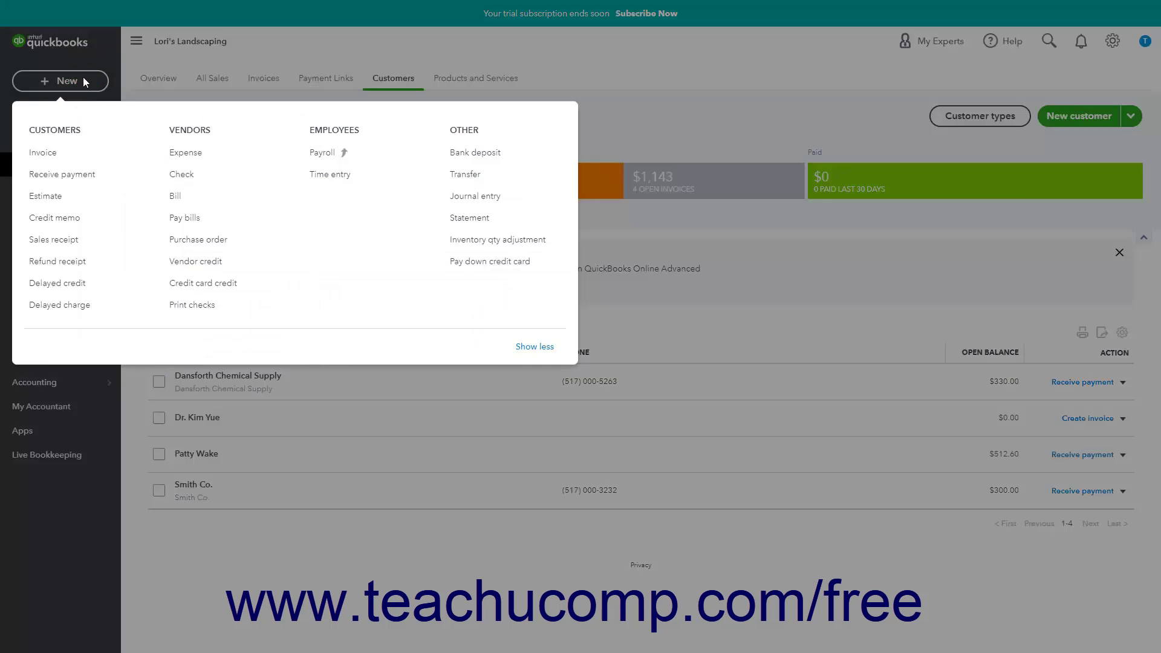
left_click(50, 175)
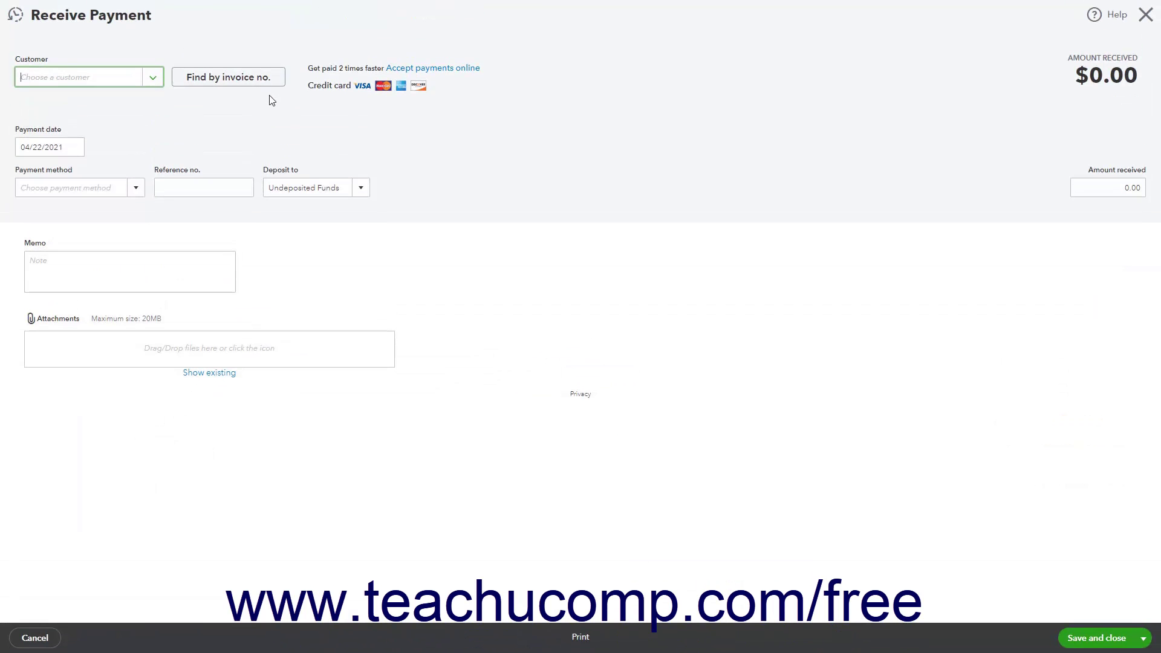
left_click(154, 77)
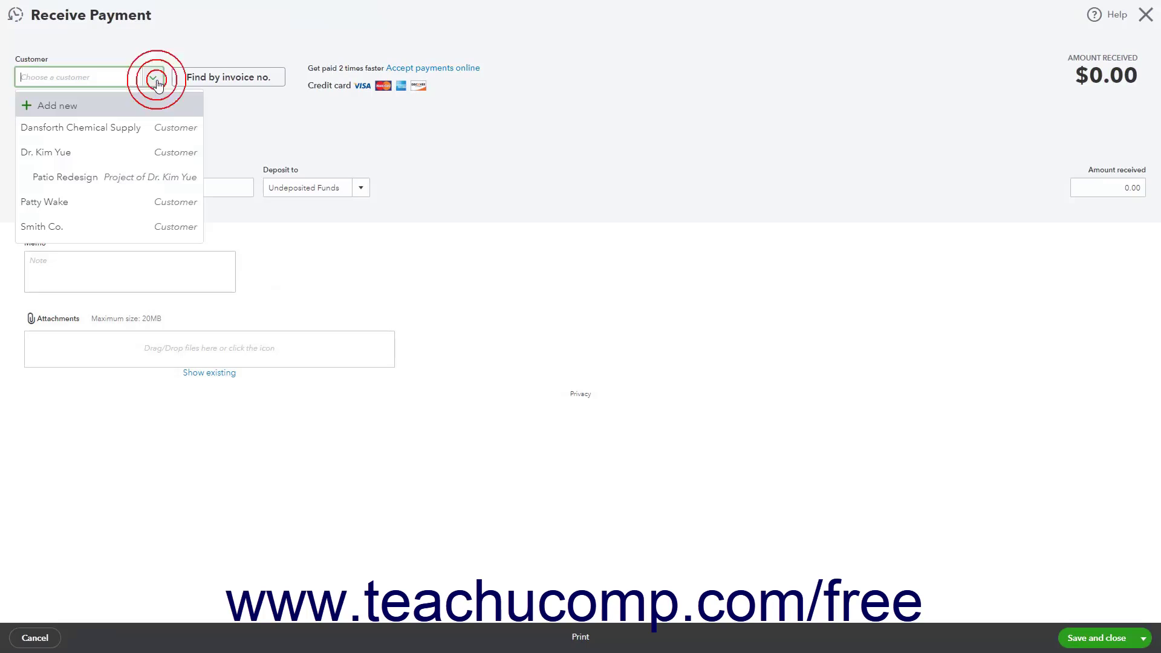
left_click(109, 206)
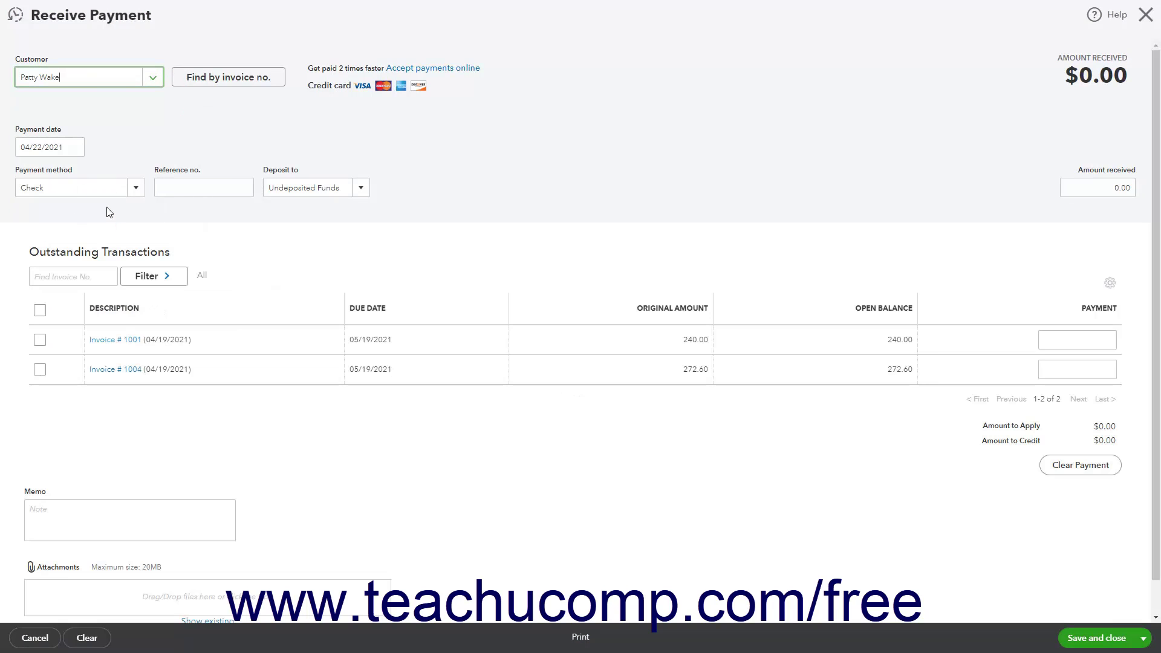
left_click(110, 248)
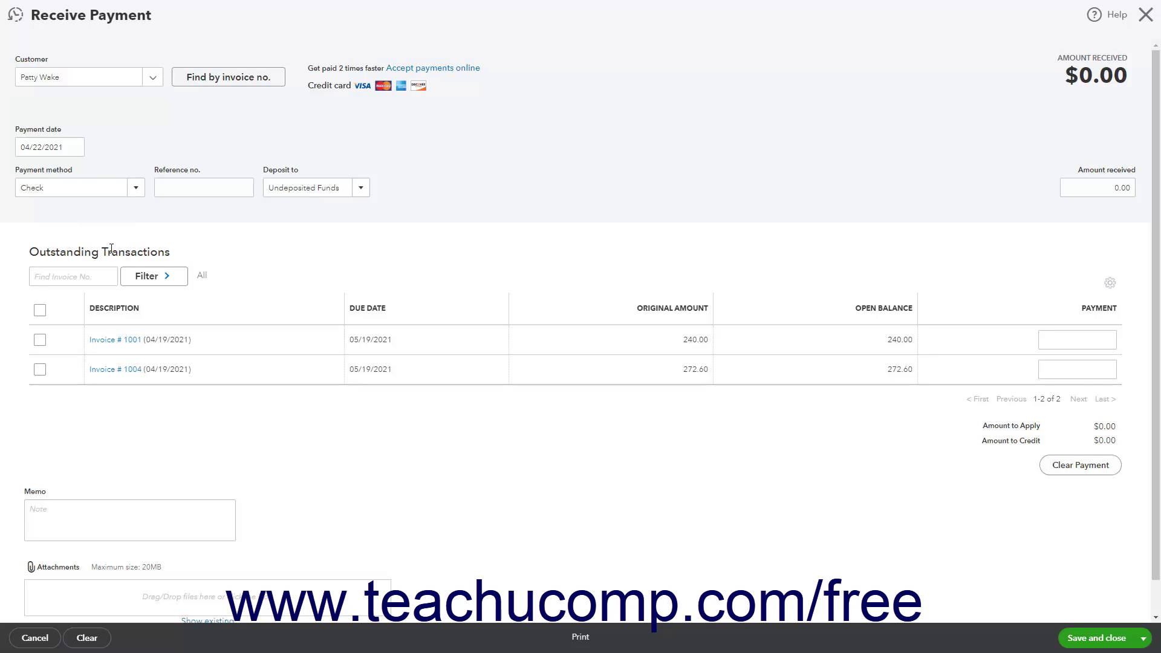
Look up invoice 1003 to load its $300.00 payment.
left_click(212, 85)
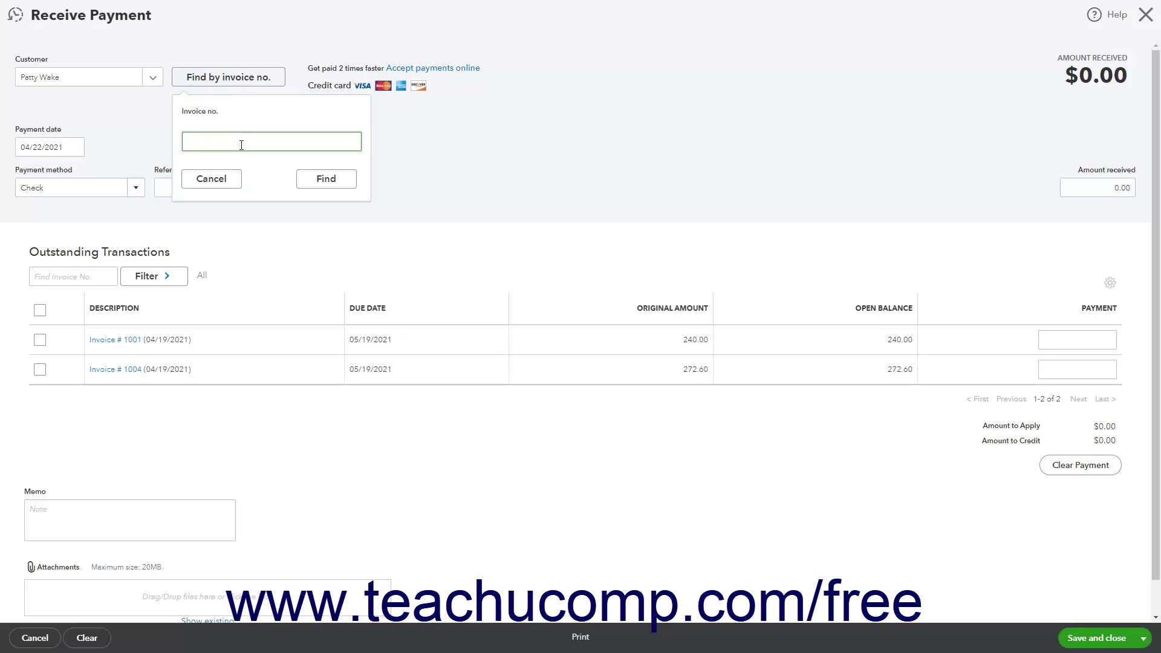
type("1003")
left_click(308, 180)
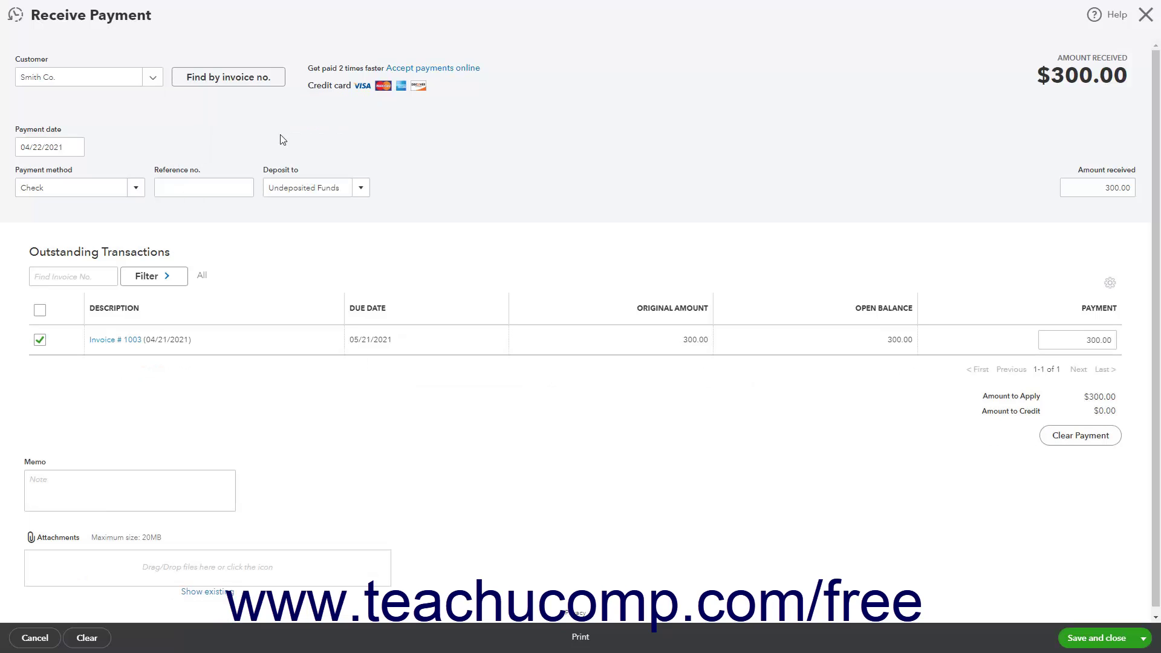
Discard the unsaved payment form and return to the Customers list.
left_click(255, 80)
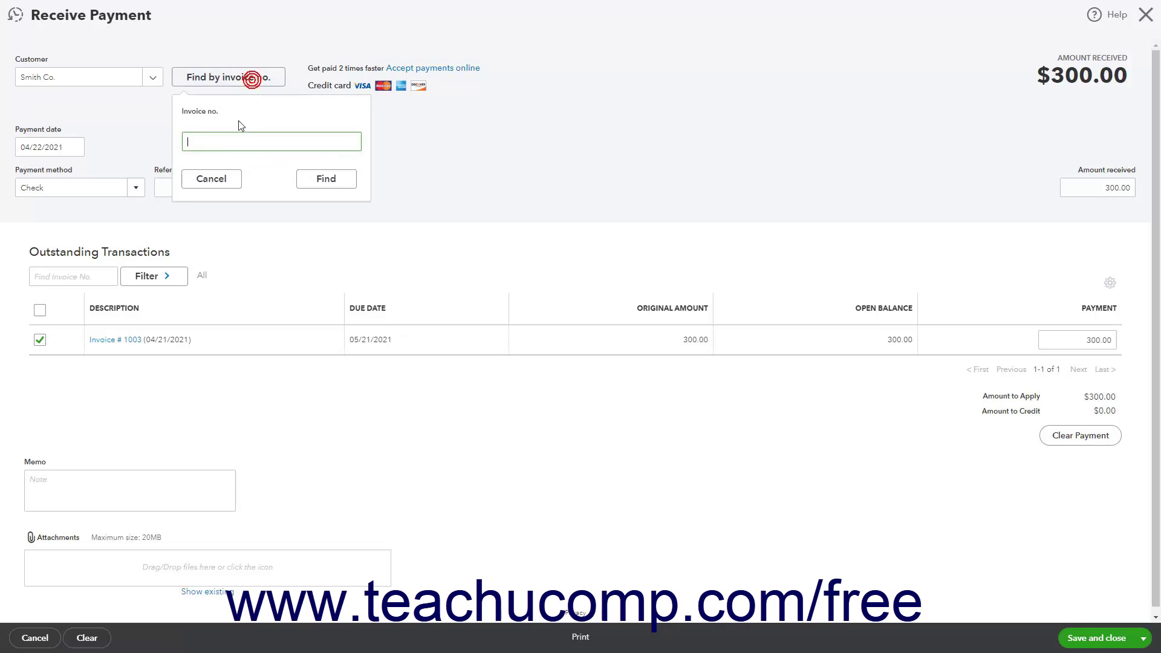
left_click(211, 179)
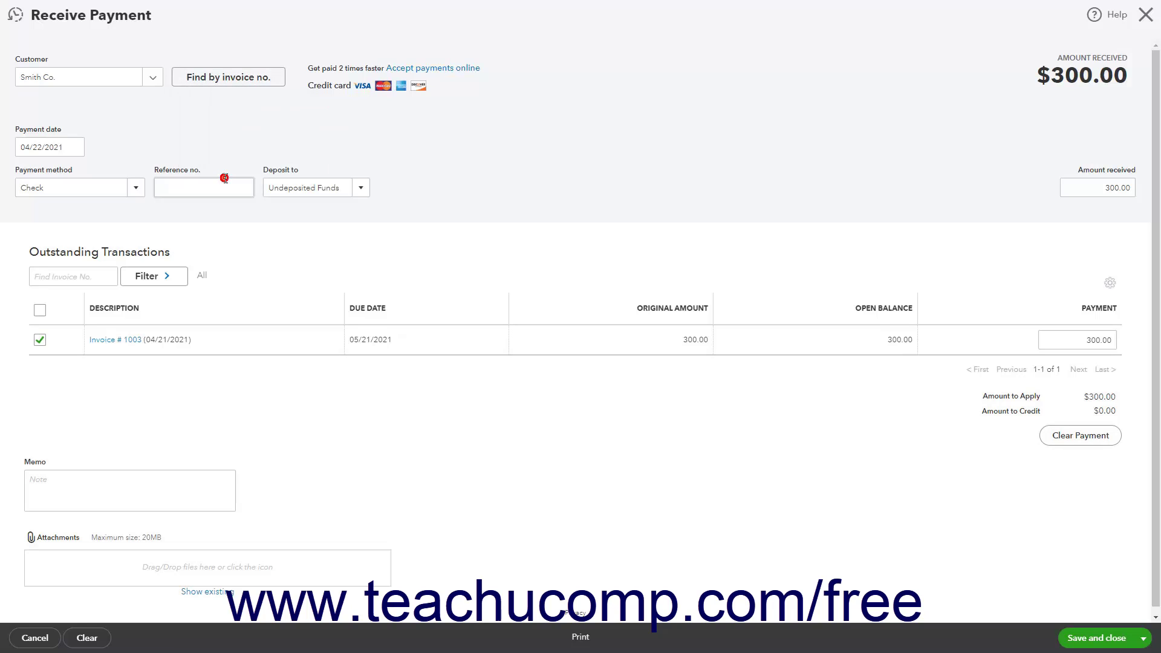
left_click(1145, 15)
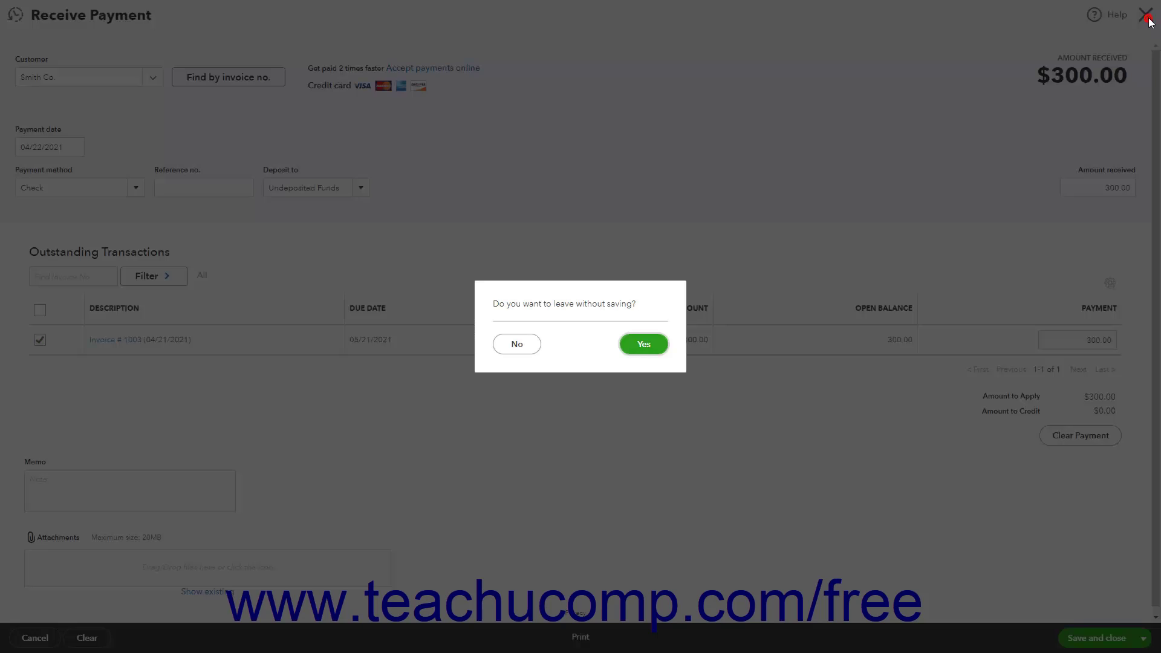
left_click(644, 350)
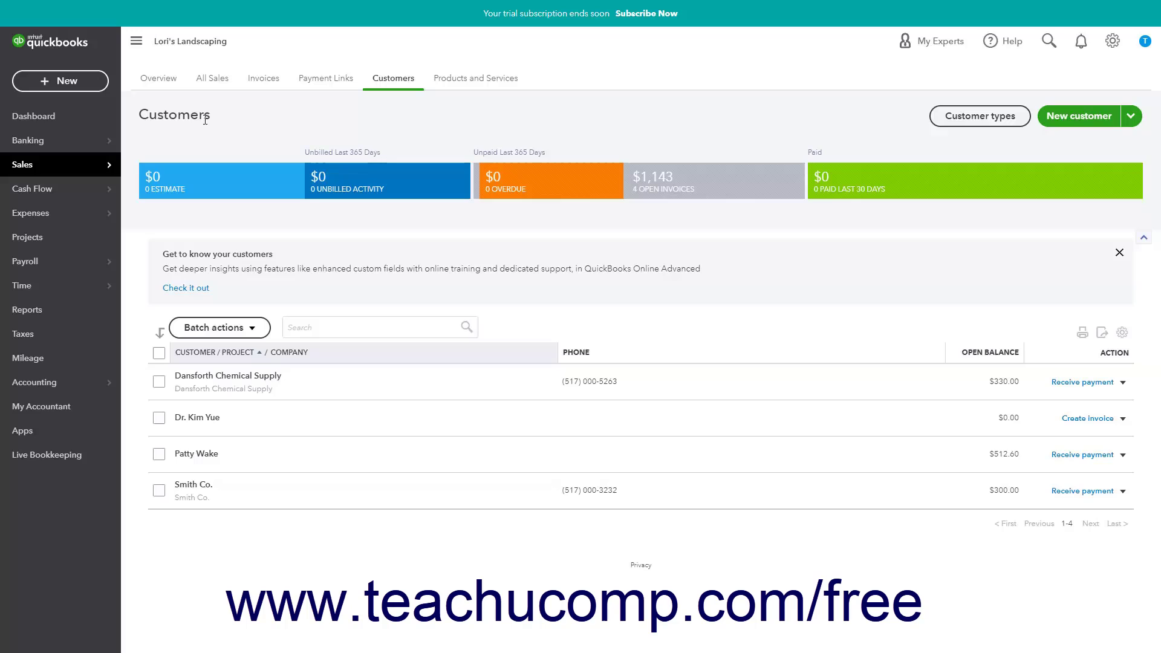
Reopen Receive payment from the $512.60 customer's row, with invoices #1001 and #1004 applied.
left_click(1081, 455)
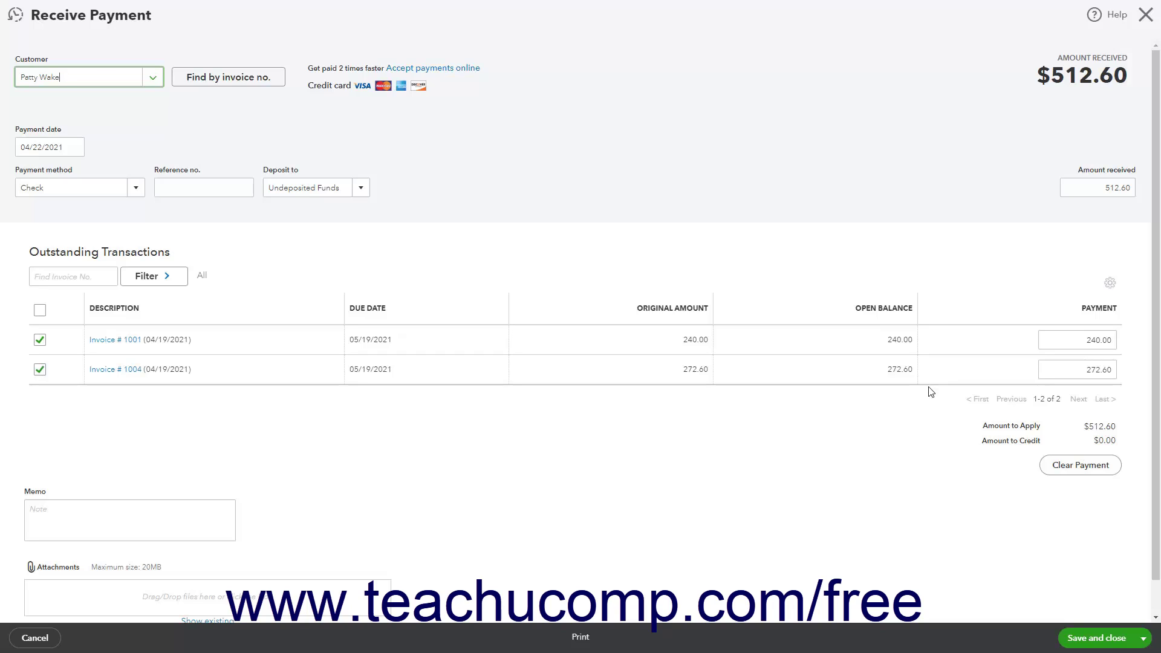
Record the payment as Check reference 8659, deposited to Undeposited Funds.
left_click(48, 147)
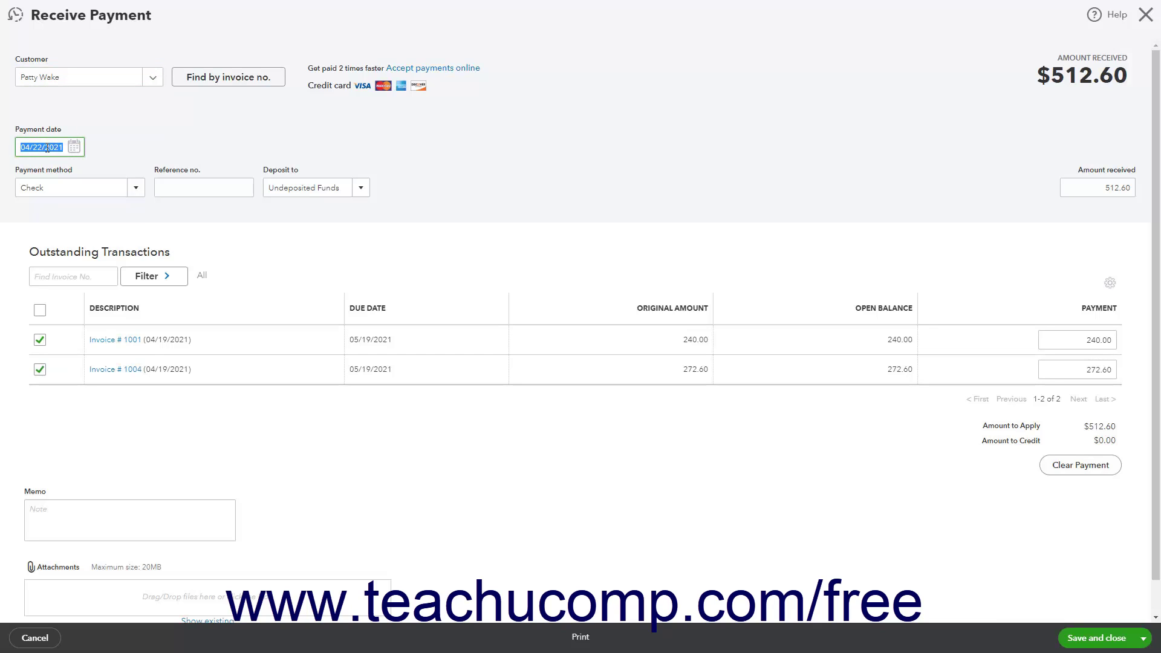
left_click(130, 188)
left_click(82, 252)
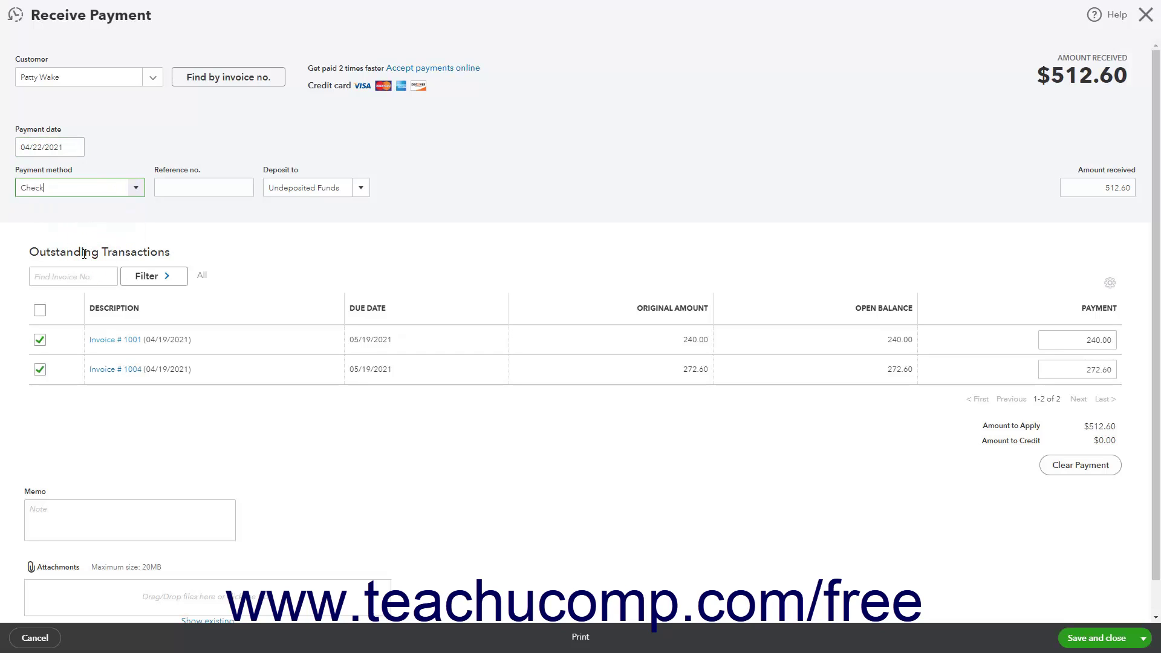
left_click(193, 187)
type("8")
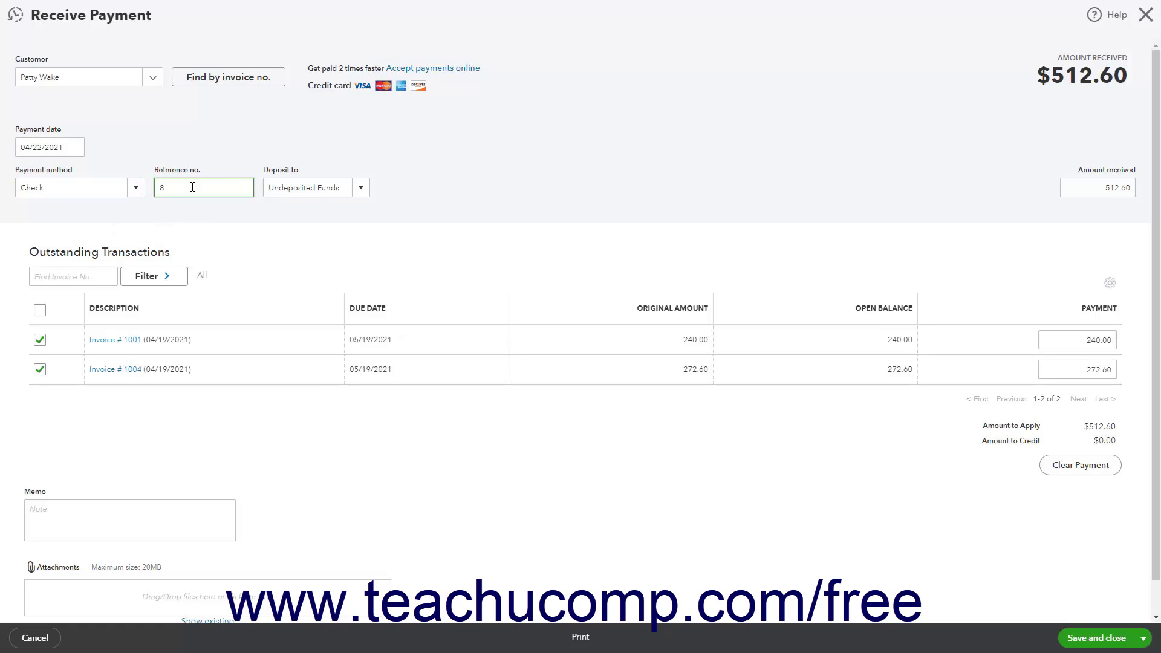
type("659")
left_click(358, 192)
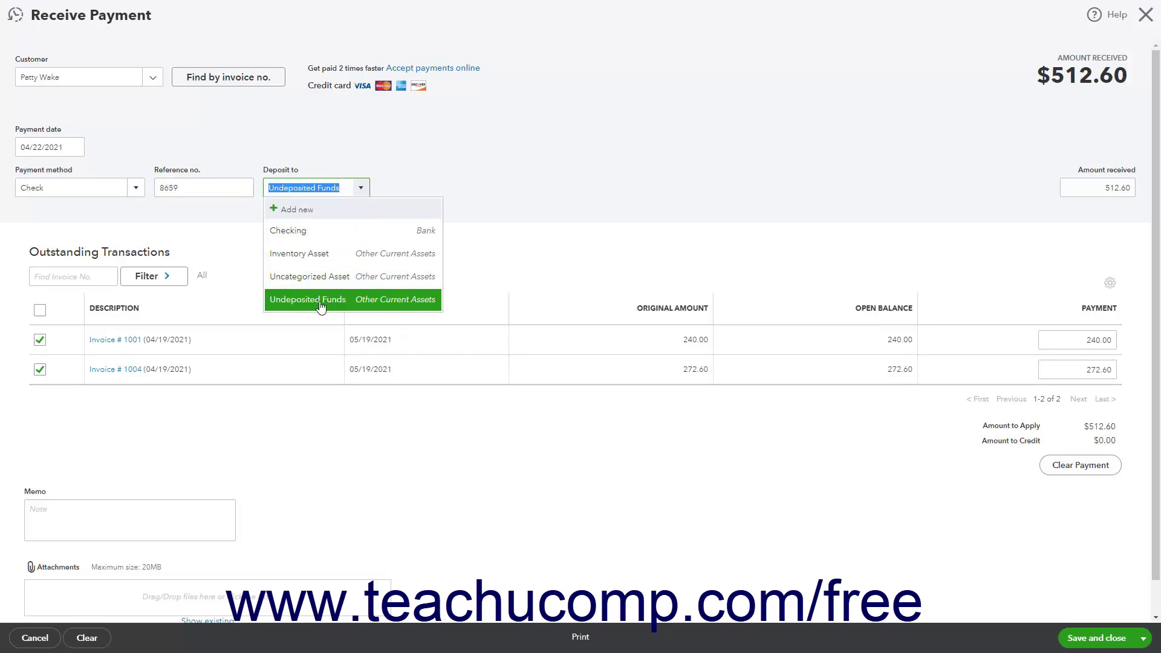
left_click(320, 300)
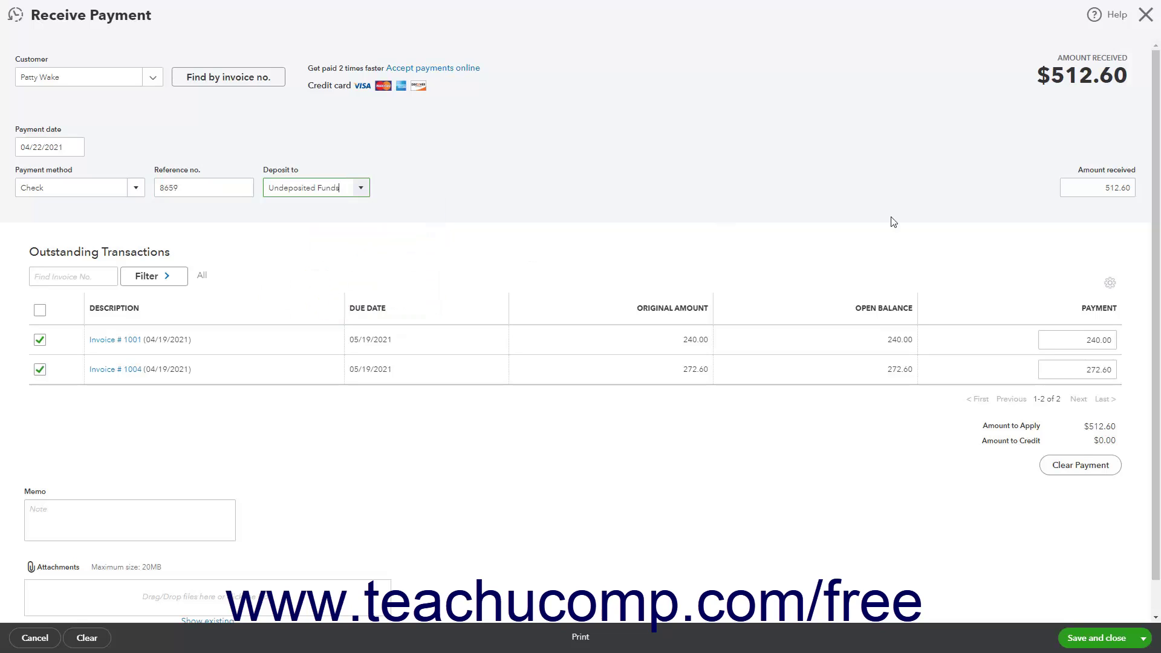
left_click(1117, 188)
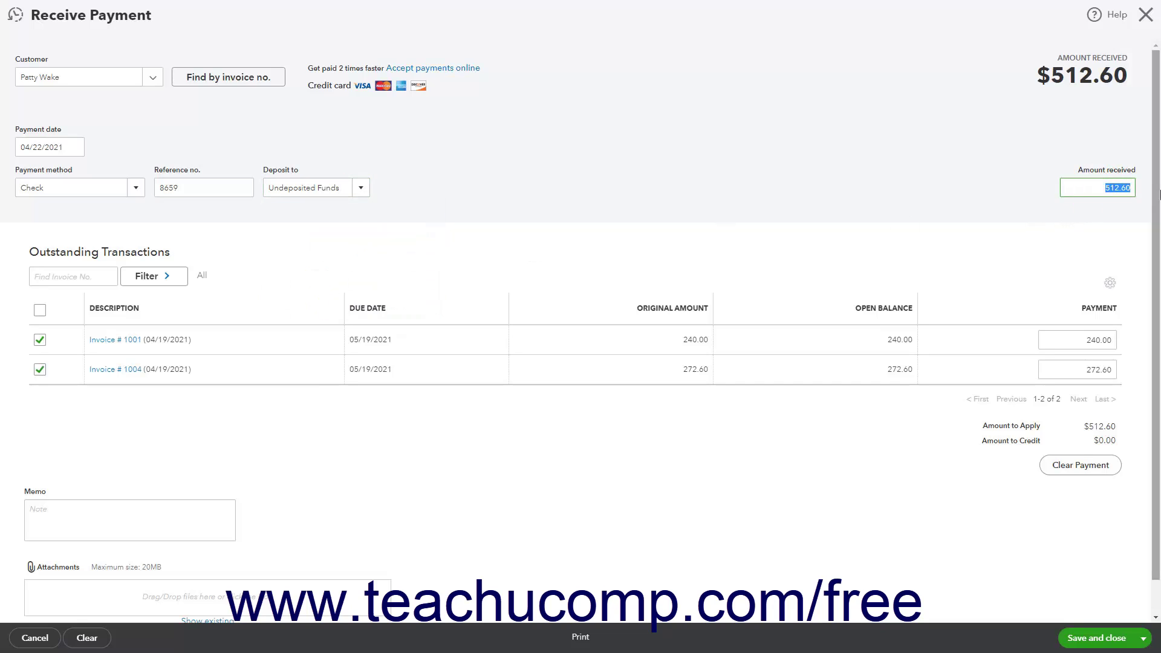
Enter $500 received so it applies 240.00 to #1001 and 260.00 to #1004.
type("500")
key("Tab")
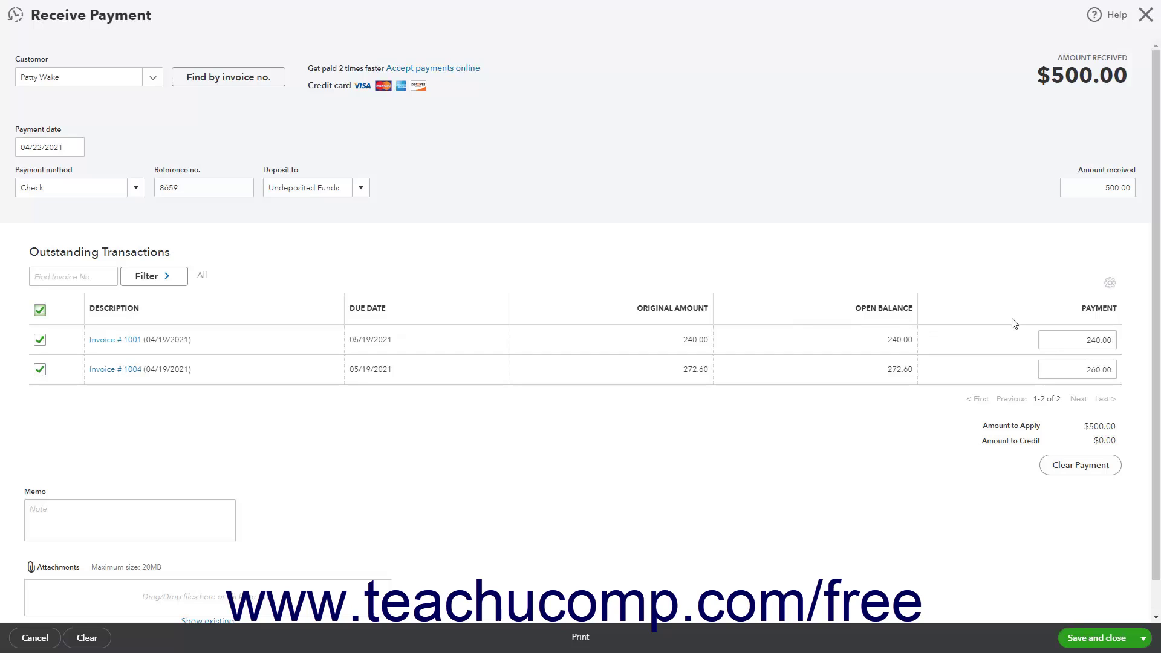
Reapply the $500 as 227.40 to Invoice 1001 and 272.60 to Invoice 1004.
left_click(39, 340)
left_click(39, 370)
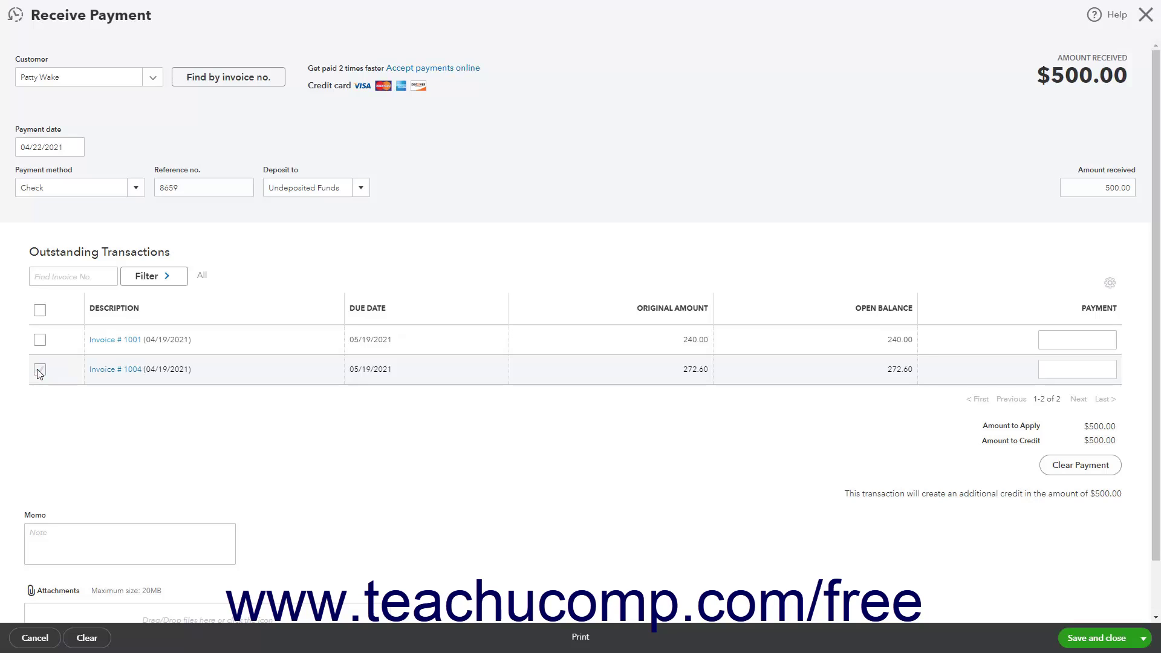
left_click(39, 370)
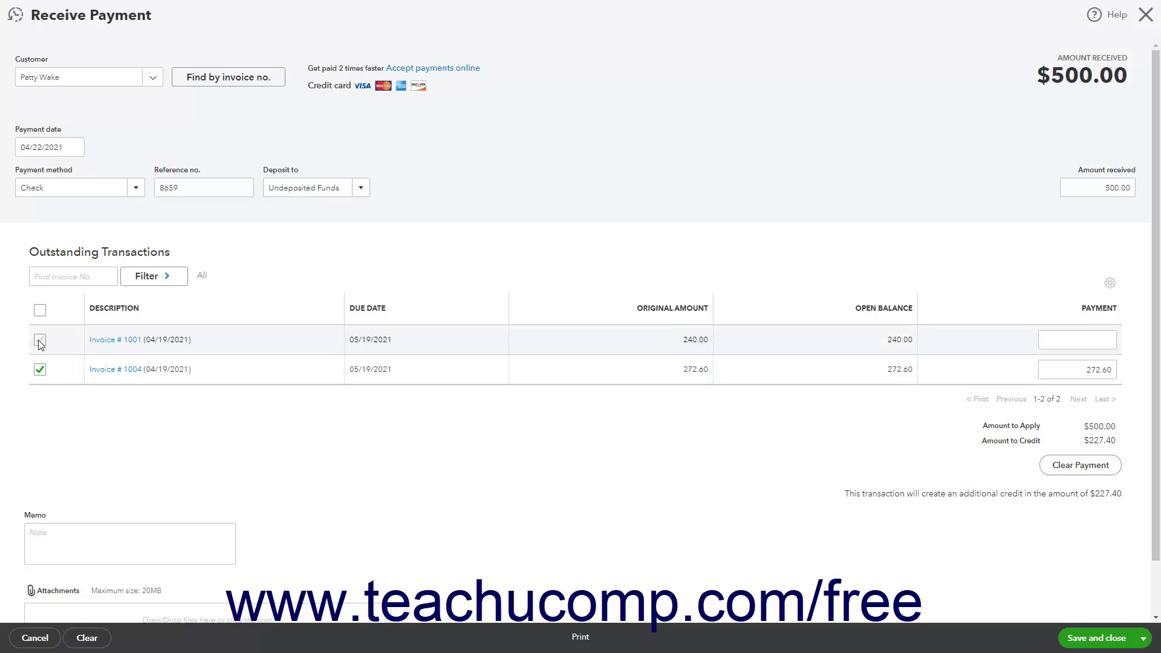
left_click(39, 341)
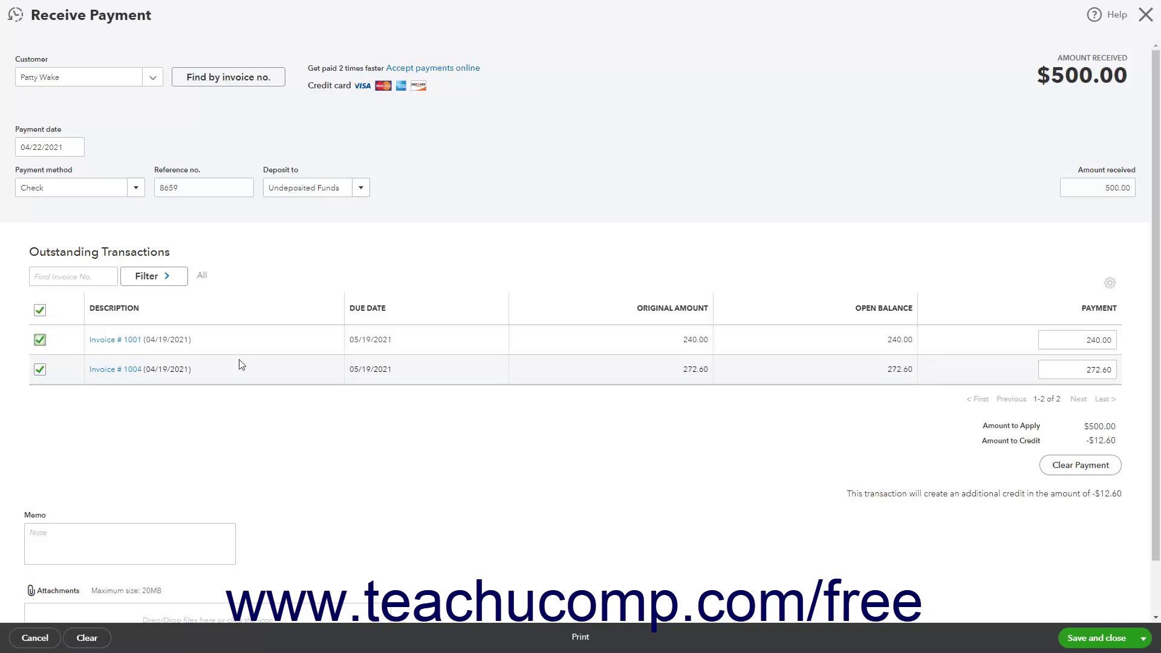
left_click(1030, 441)
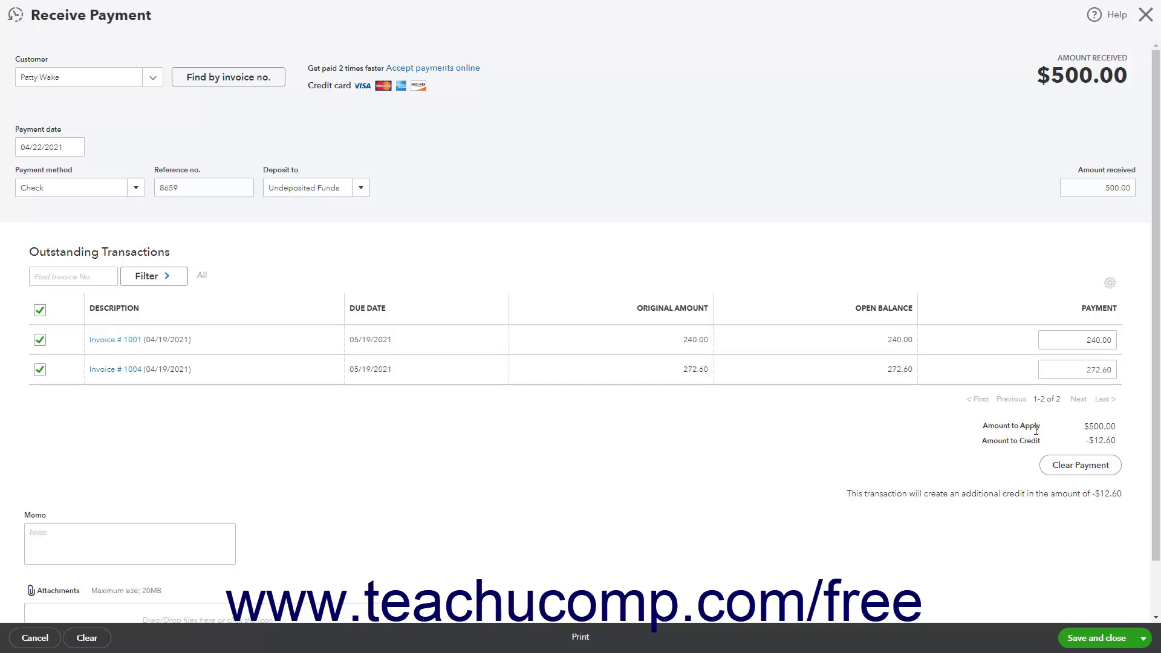
left_click(1079, 339)
type("227.40")
left_click(1038, 441)
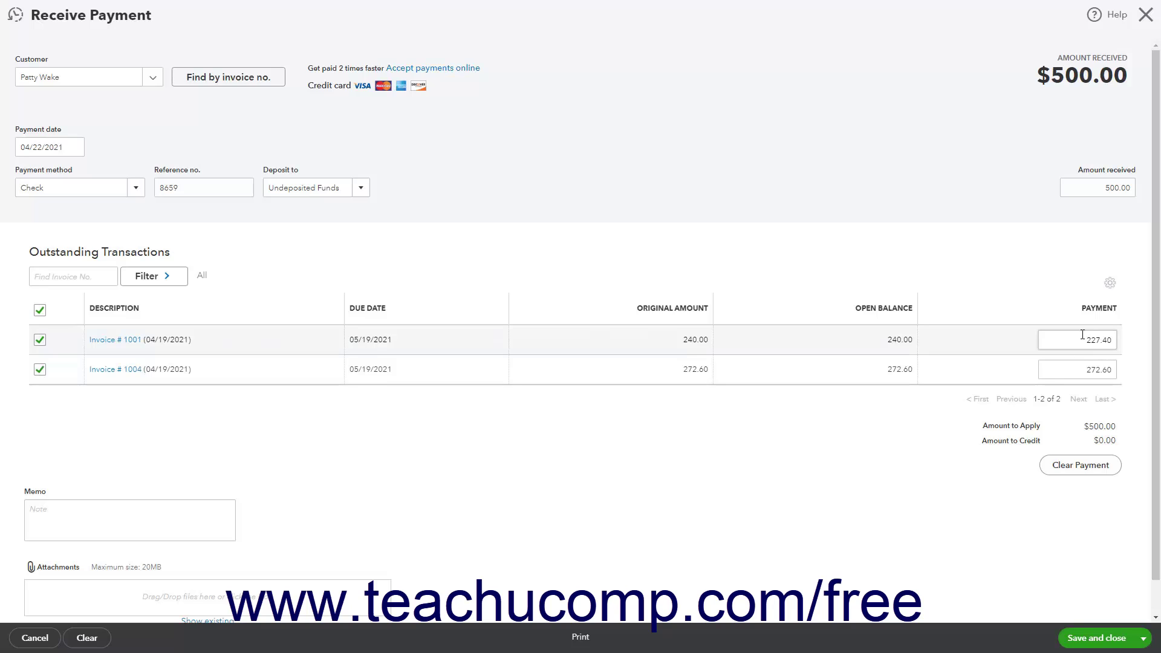
left_click(1056, 441)
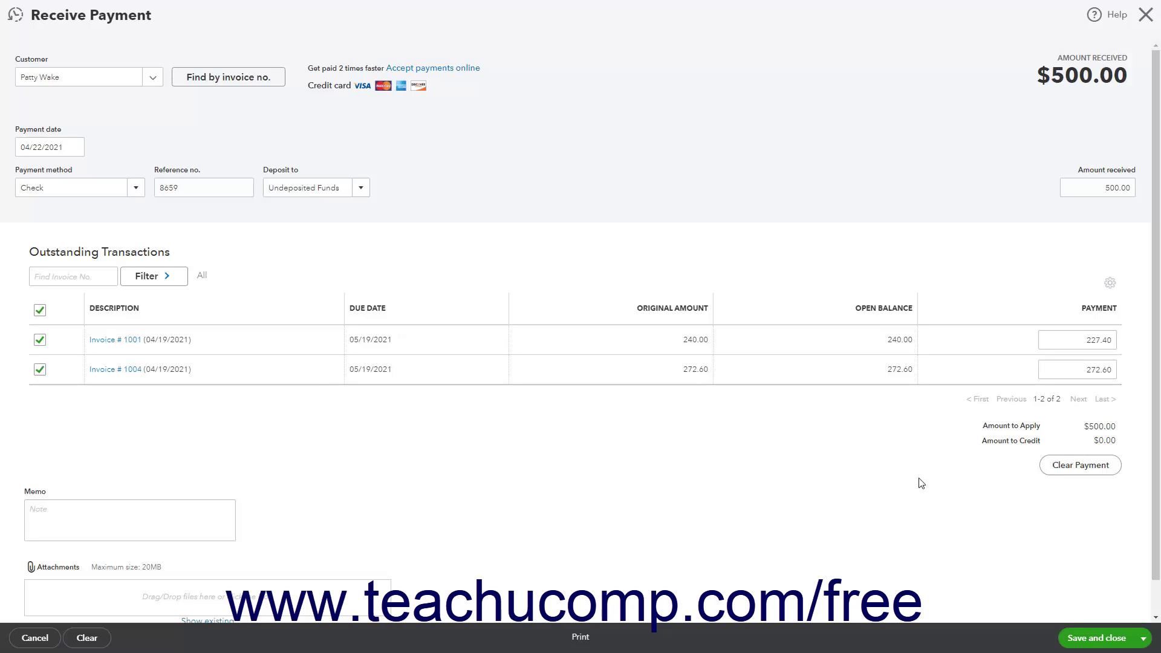
Paste a memo: larger invoice paid first, remaining $12.60 coming by cash Monday.
left_click(172, 515)
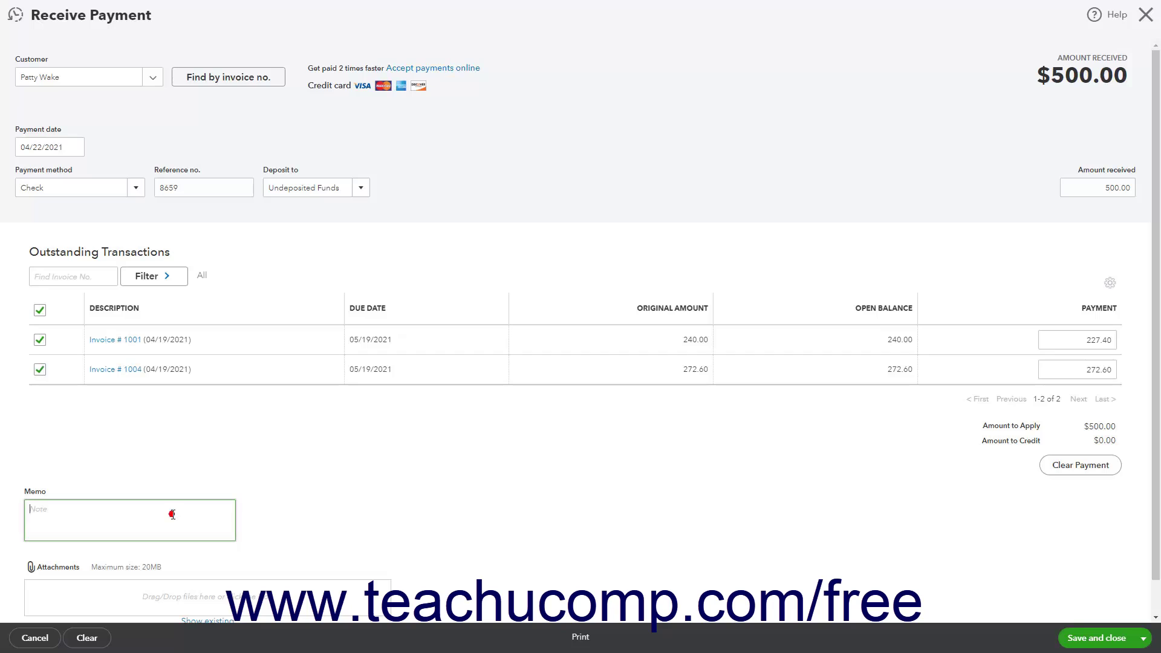
right_click(173, 515)
left_click(140, 509)
type("Stopped to drop off a payment by check and said she wanted it applied to the larger invoice, first. She also said she'll be back to pay the remaining $12.60 by cash on Monday.")
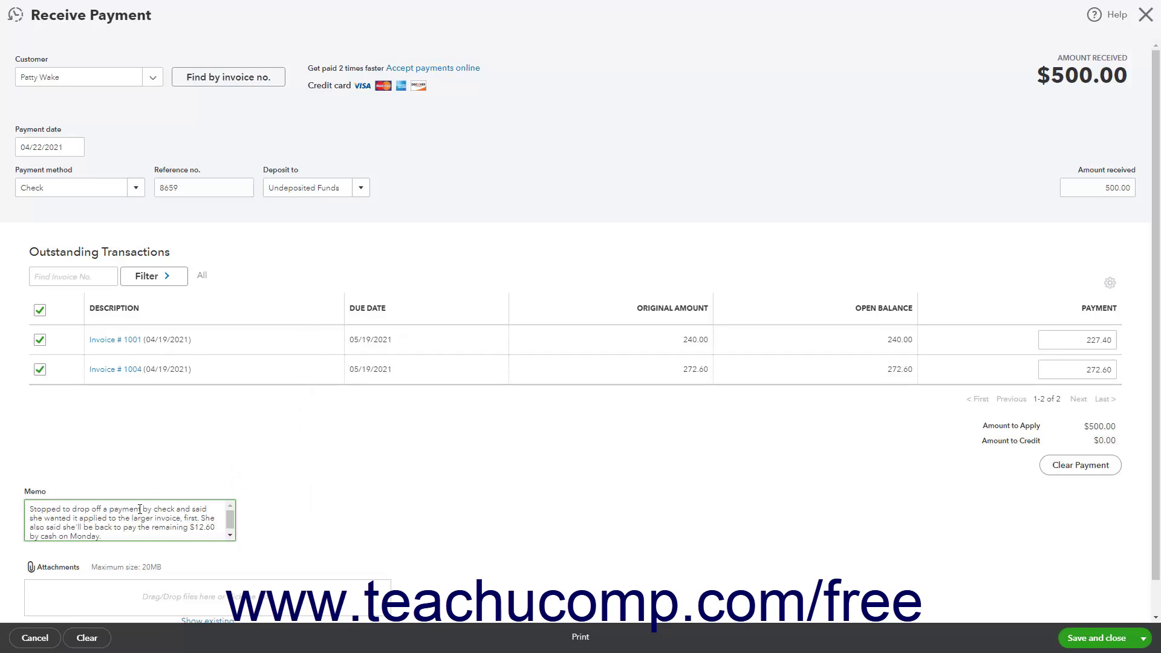
scroll(140, 509, "down", 1)
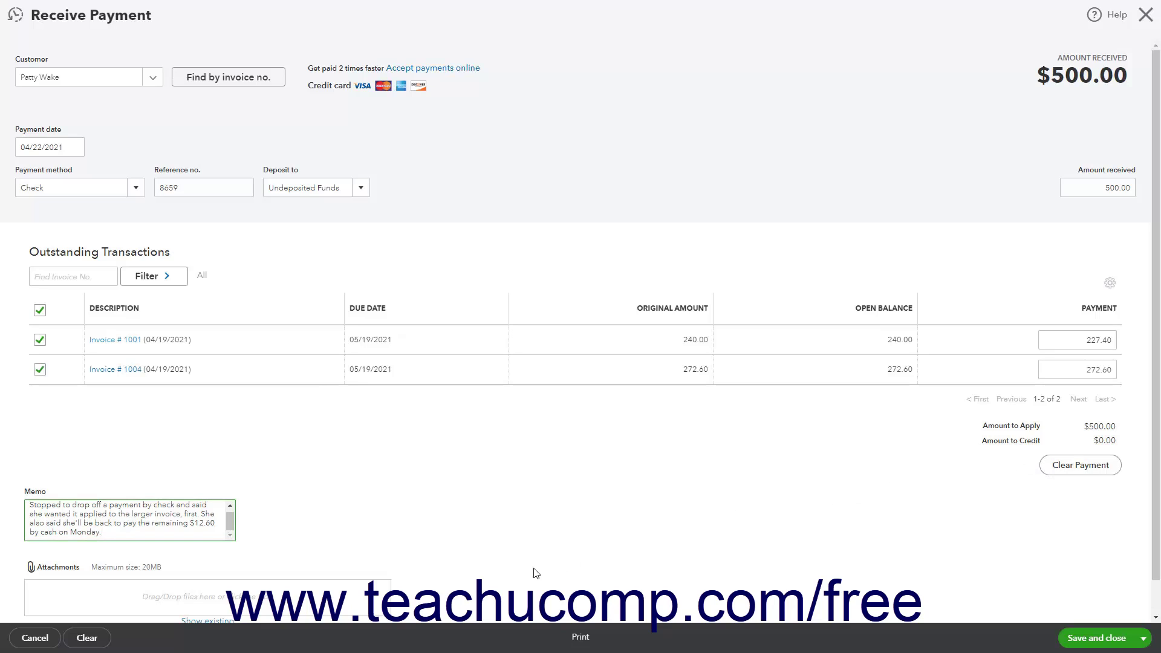
left_click(238, 635)
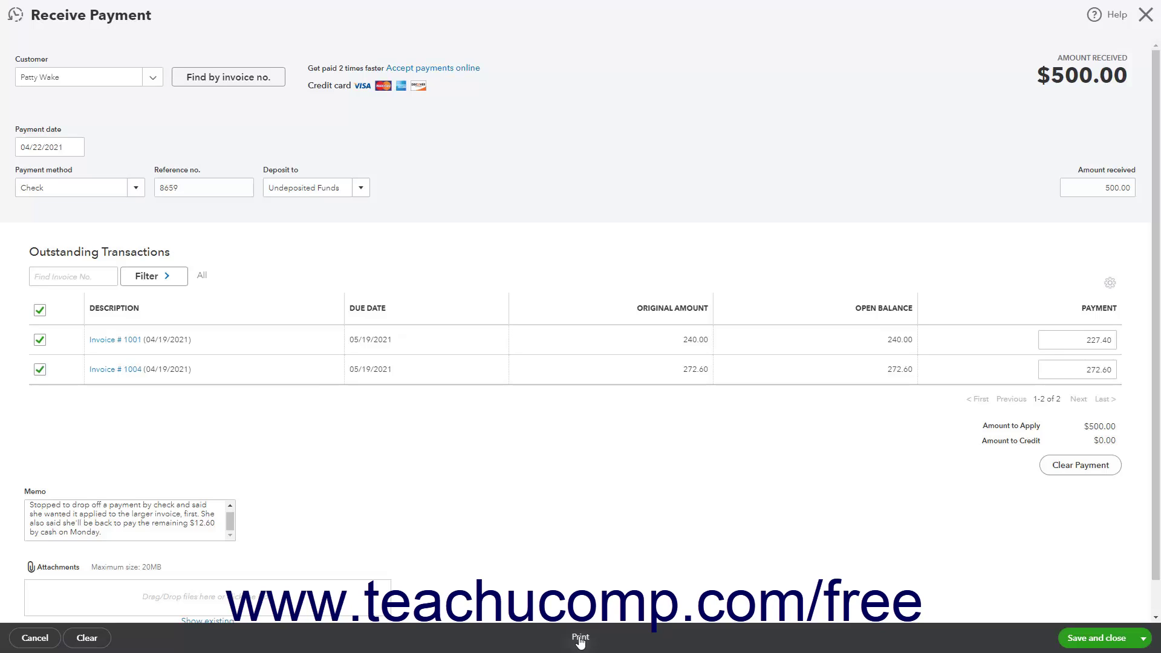
Save payment 8659 without sending the email receipt, then save and close it.
scroll(749, 645, "down", 1)
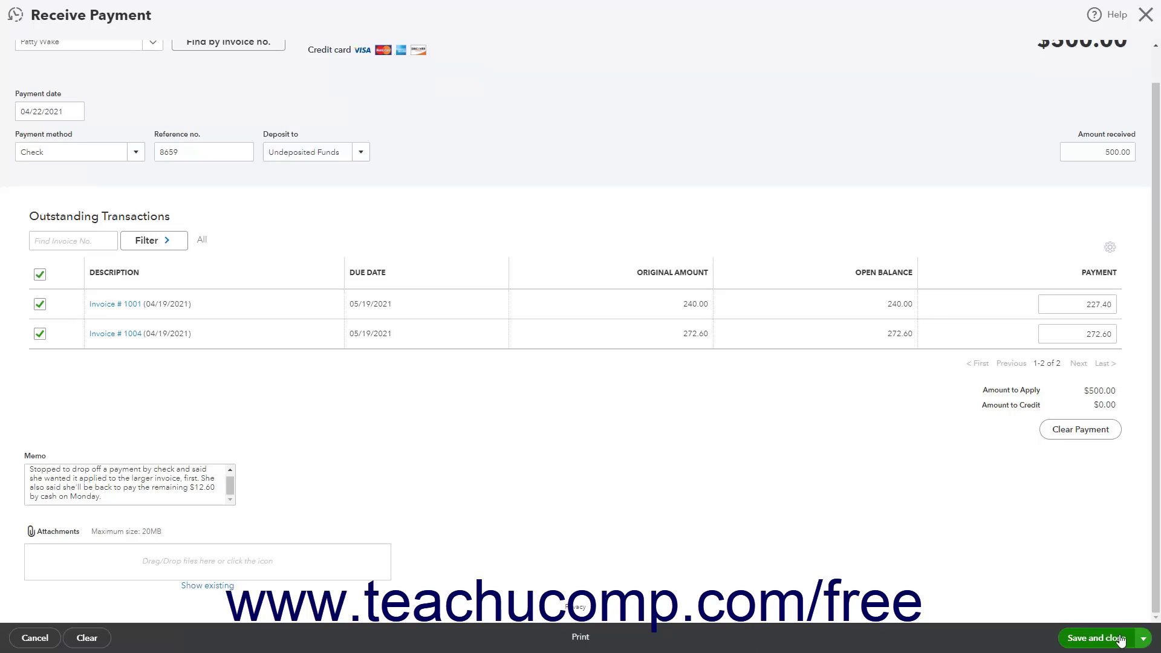
left_click(1141, 638)
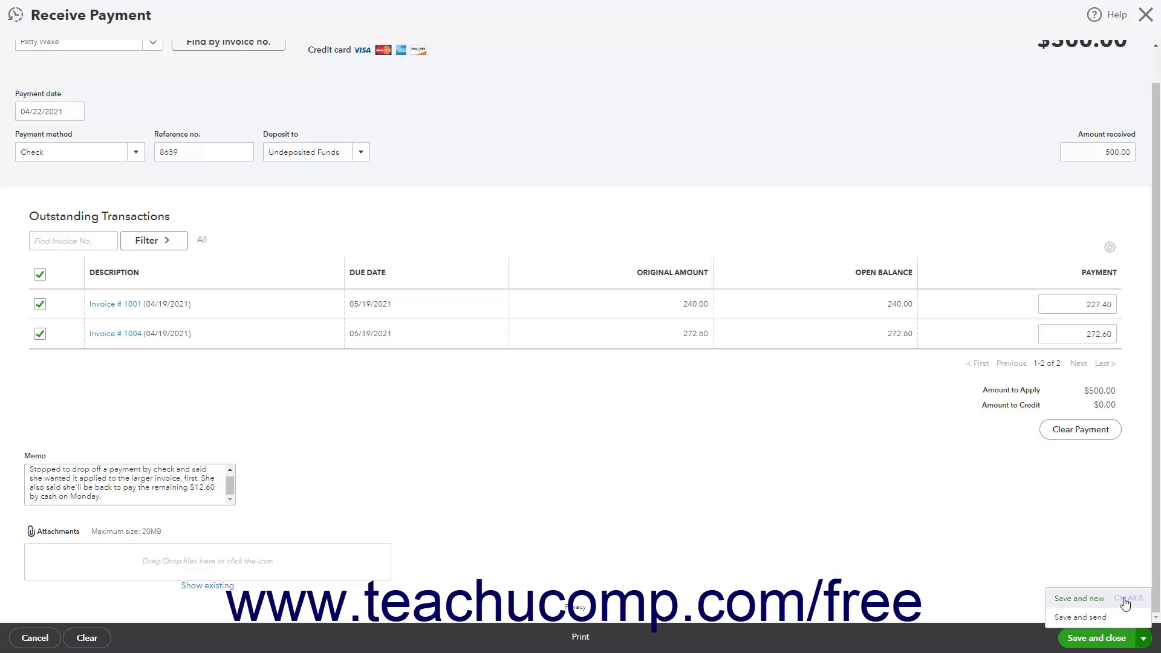
left_click(1082, 616)
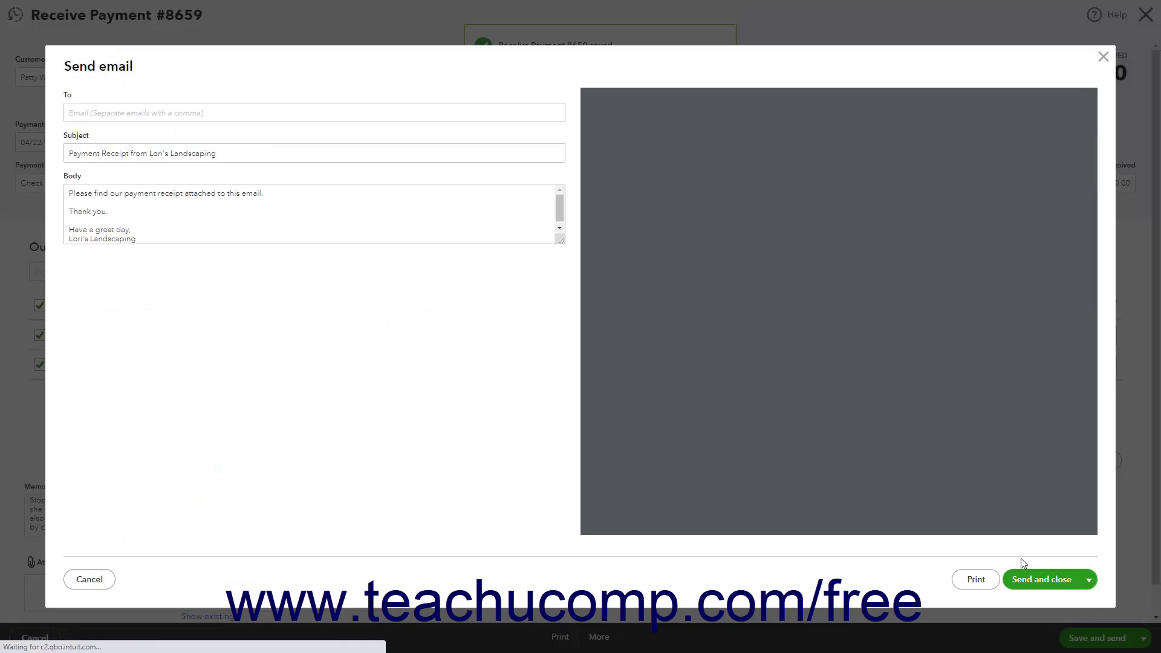
left_click(196, 114)
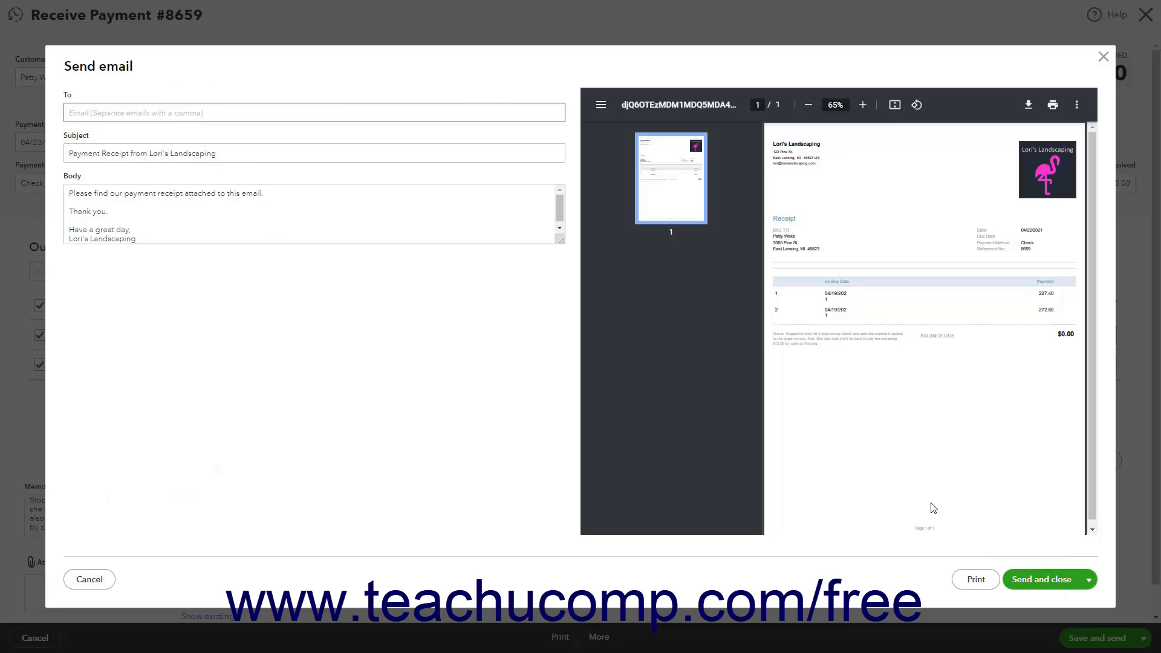
left_click(104, 579)
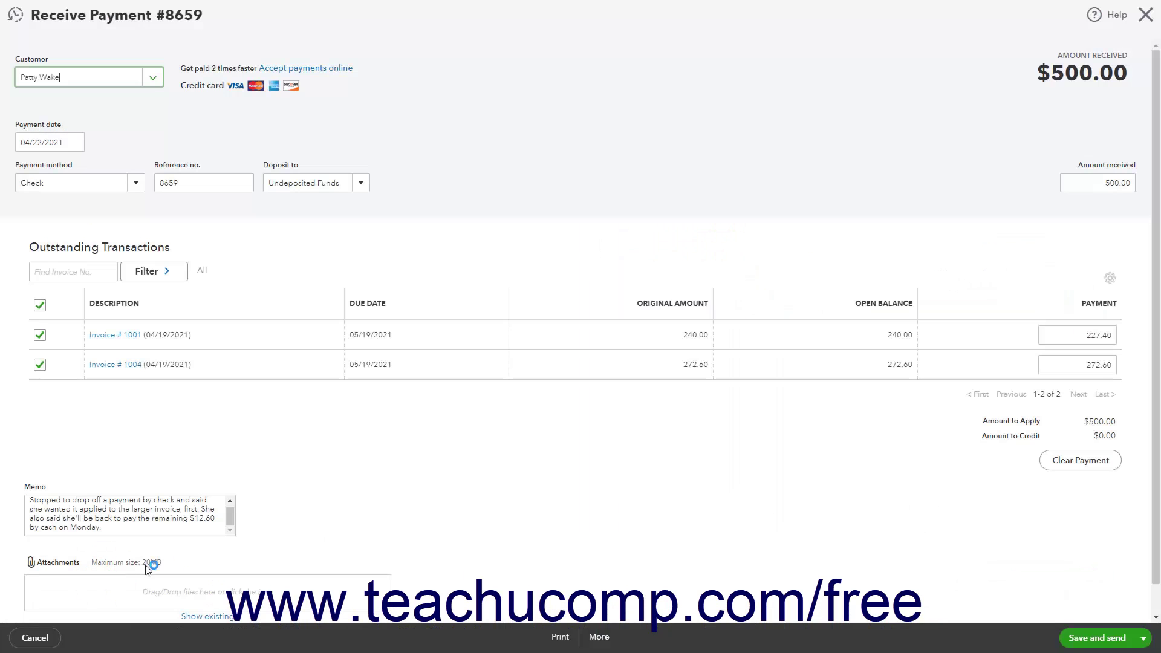
left_click(1143, 638)
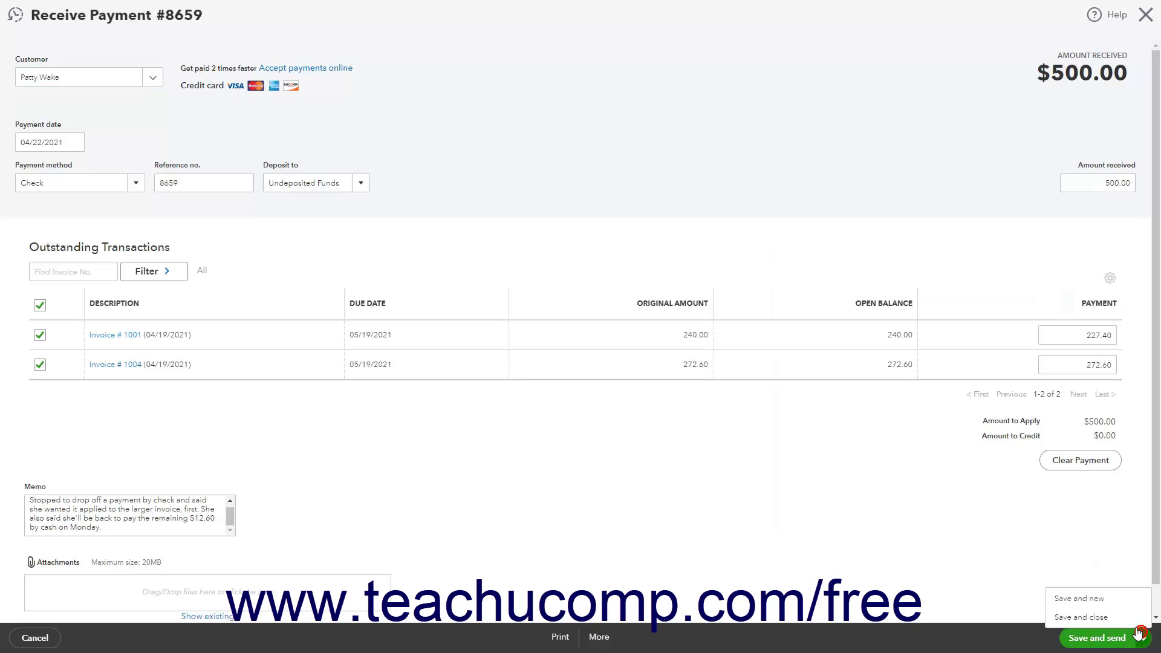
left_click(1102, 623)
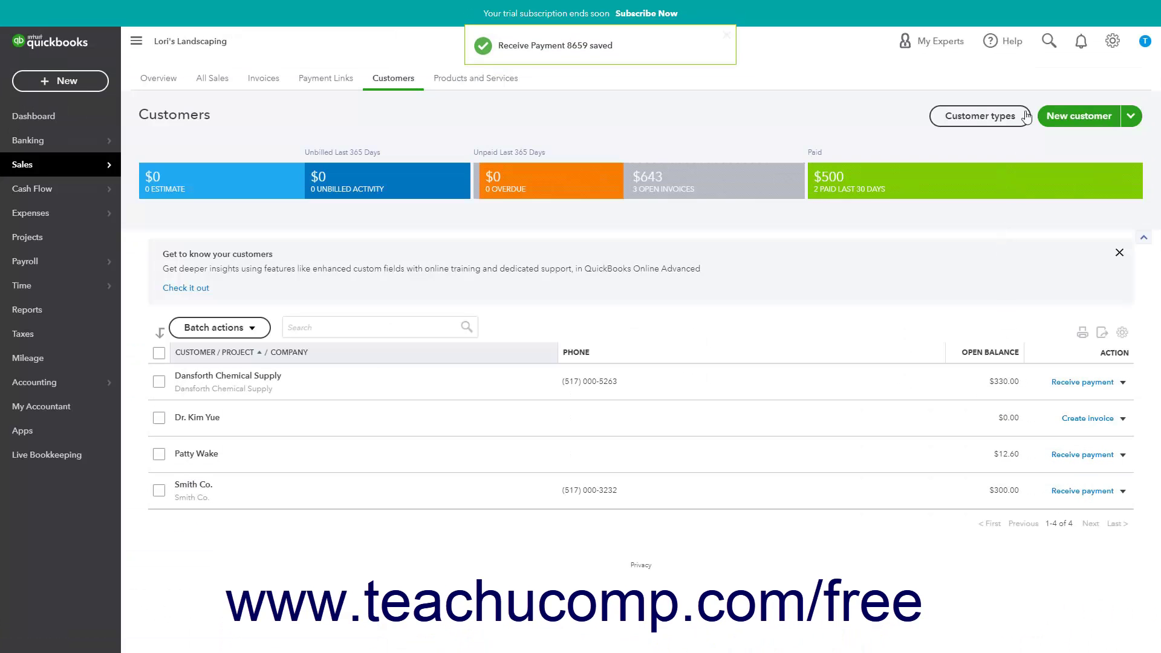
Reopen Payment 8659 from recent transactions and show its void and delete options.
left_click(1049, 42)
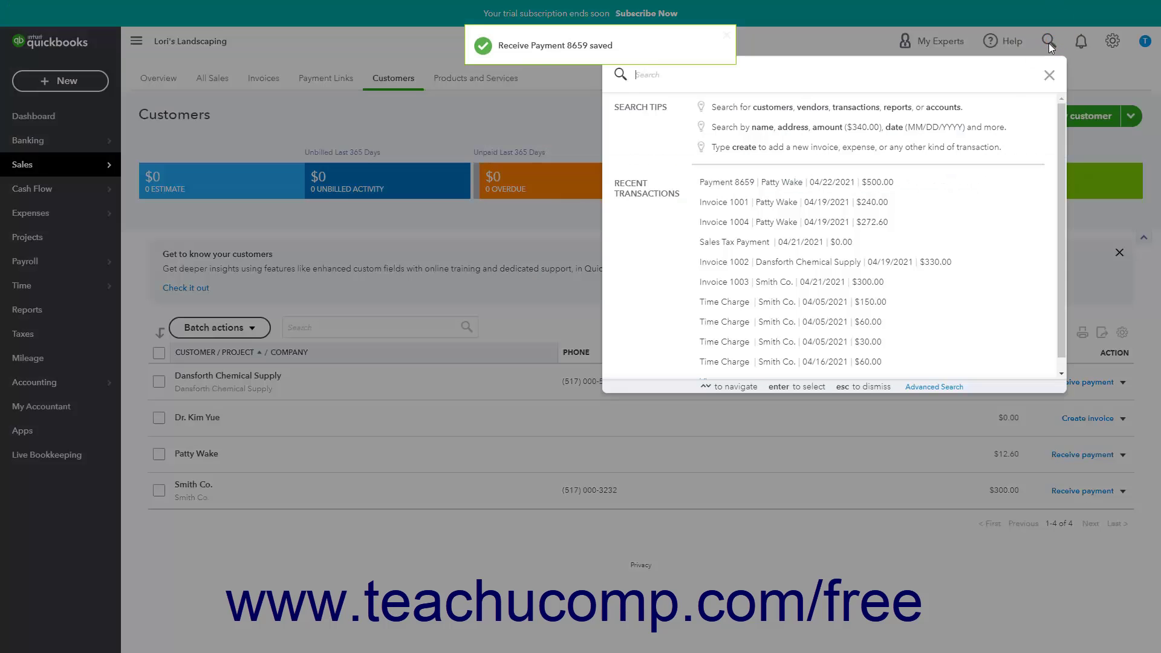
left_click(825, 192)
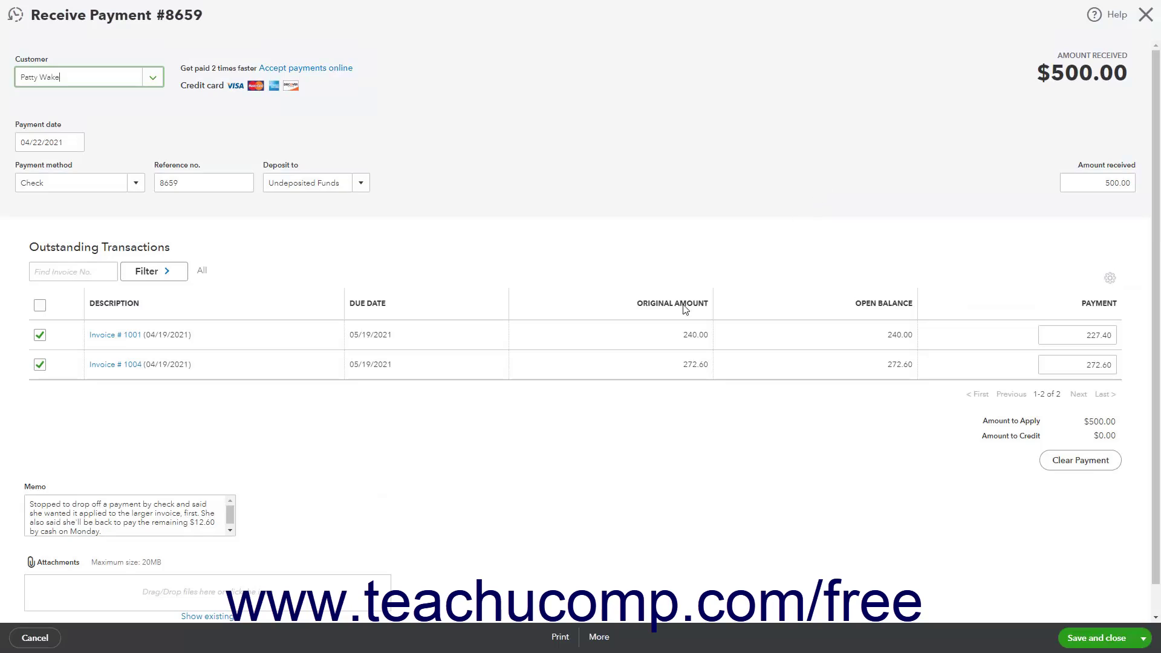
left_click(599, 637)
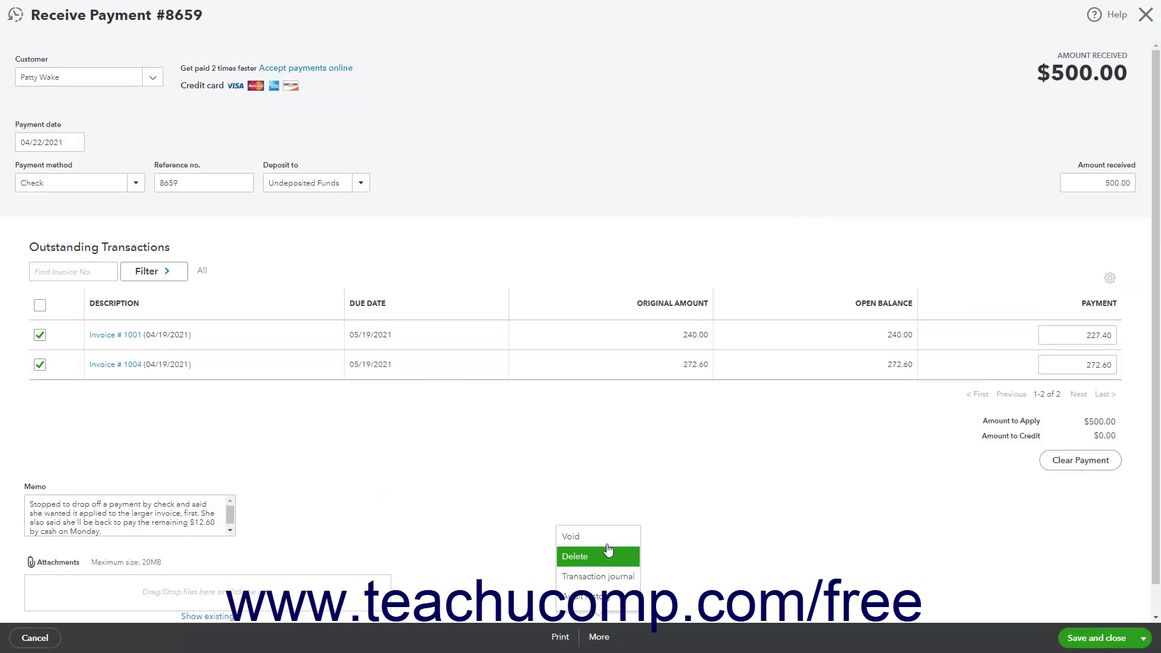